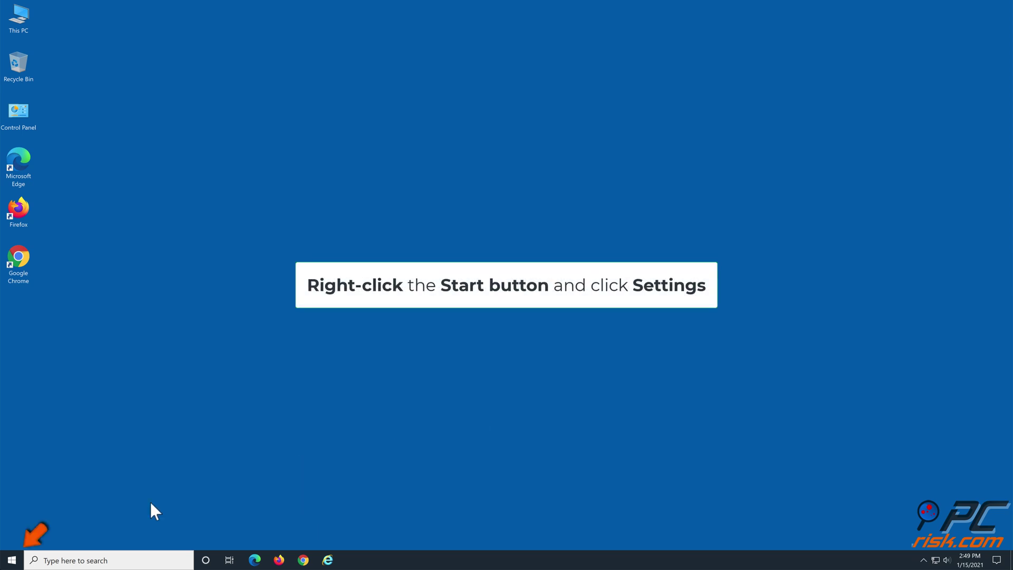
Step: Open Windows Settings from the Start button's right-click menu
right_click(16, 561)
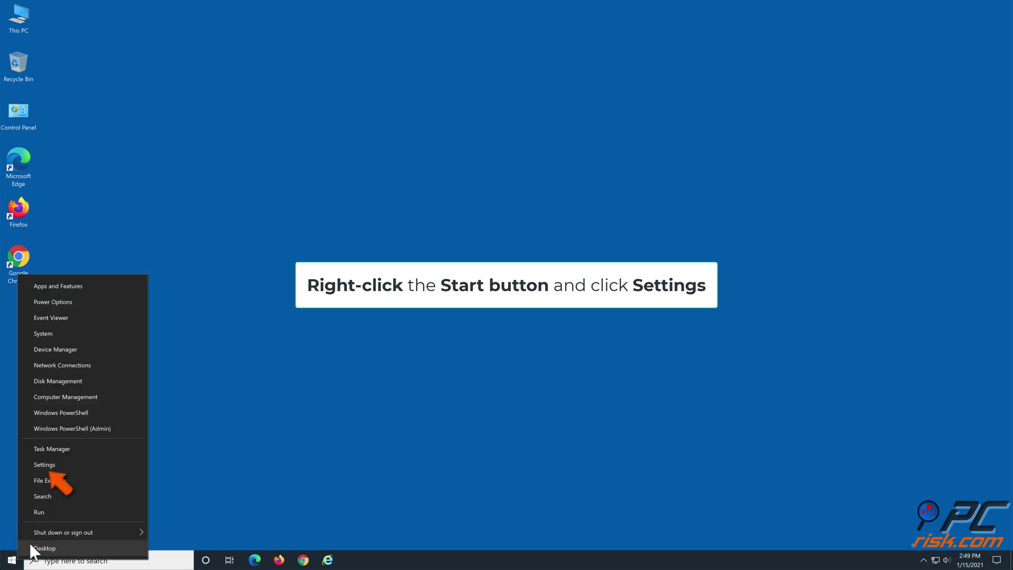
click(67, 462)
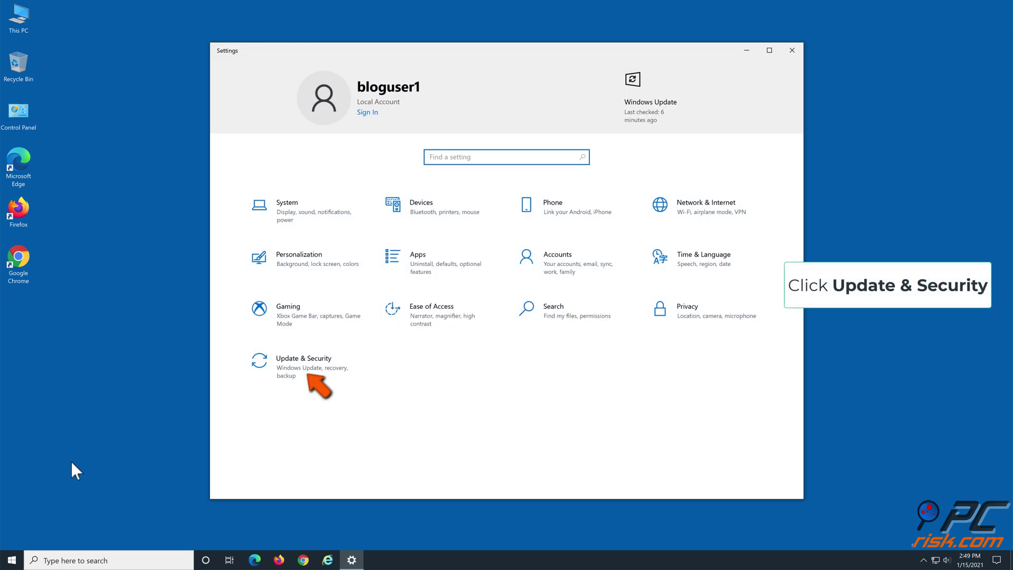
Step: Install the pending Windows updates under Update & Security, then restart the PC
click(298, 372)
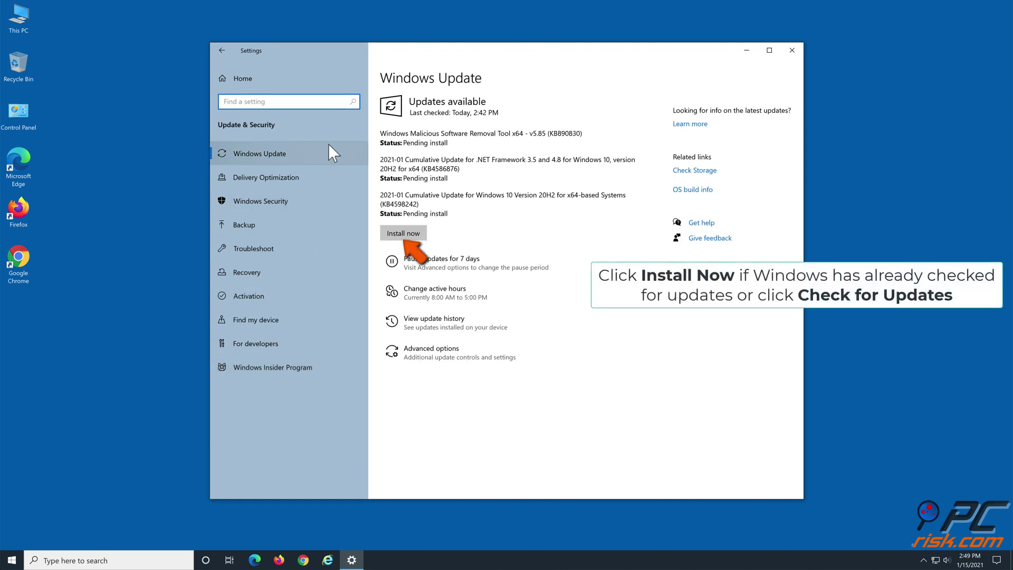
click(419, 236)
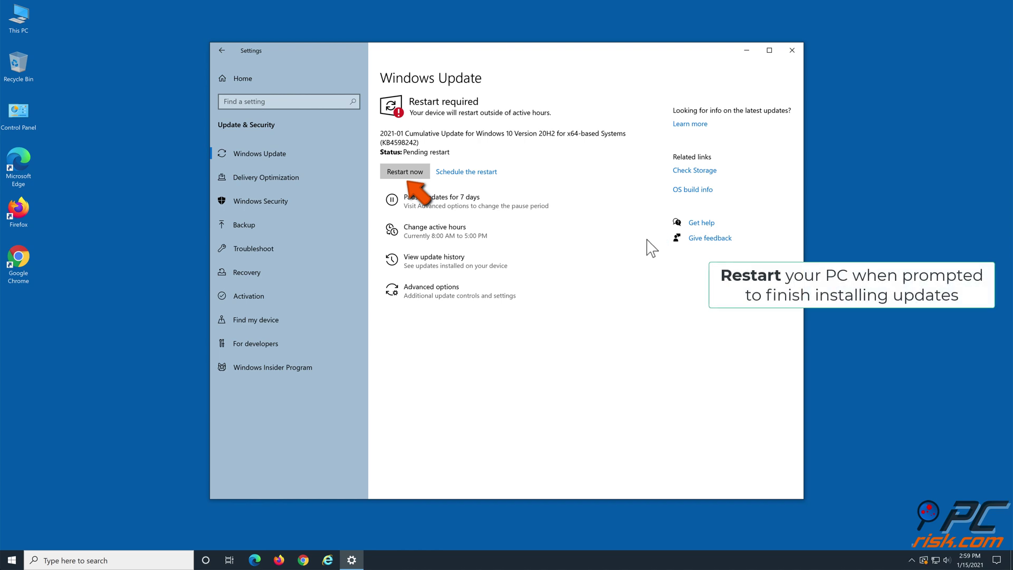
click(406, 174)
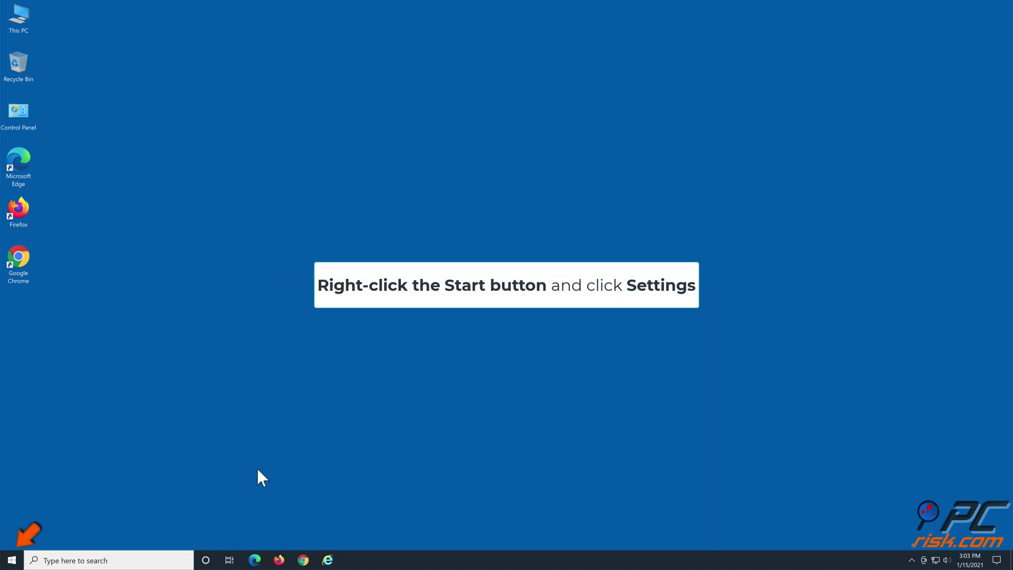
Step: Reopen Settings from Start and reach the Update & Security Troubleshoot page
right_click(16, 561)
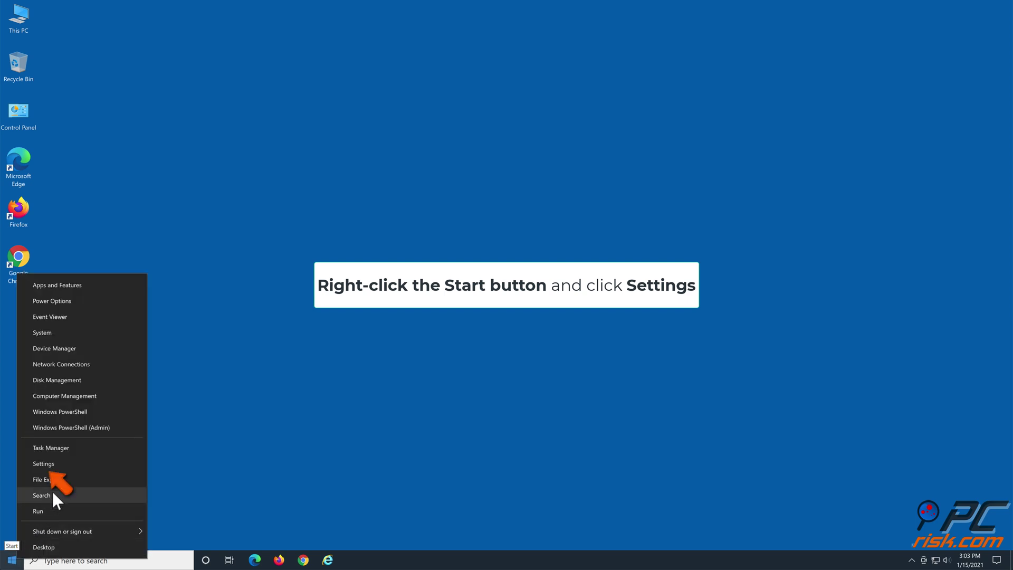
click(71, 464)
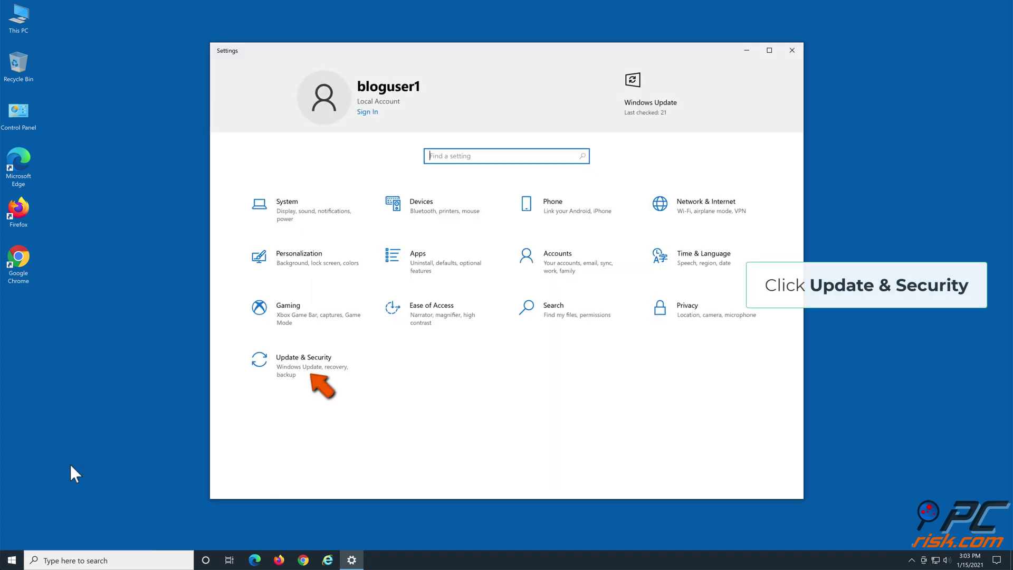
click(300, 373)
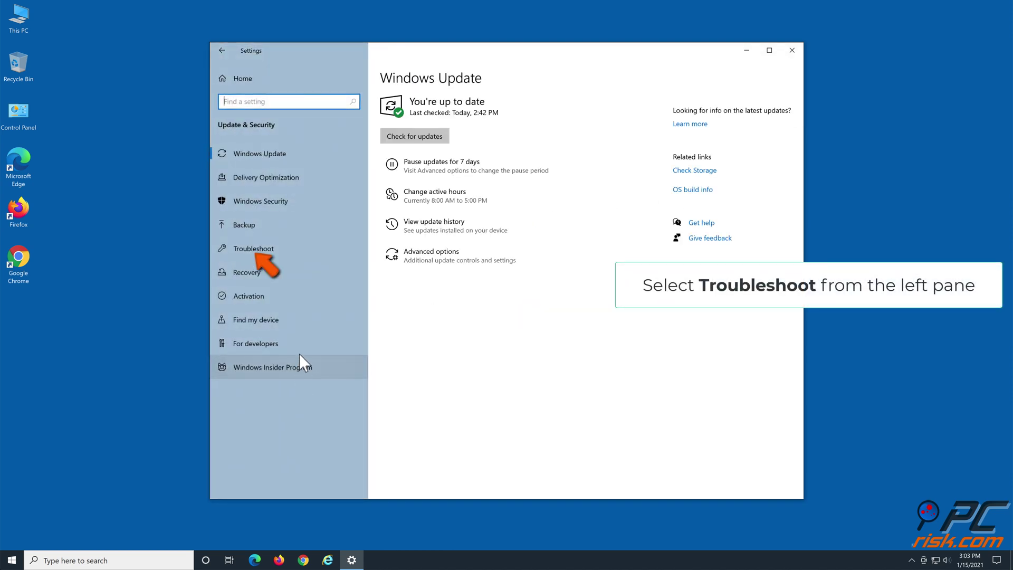
click(305, 244)
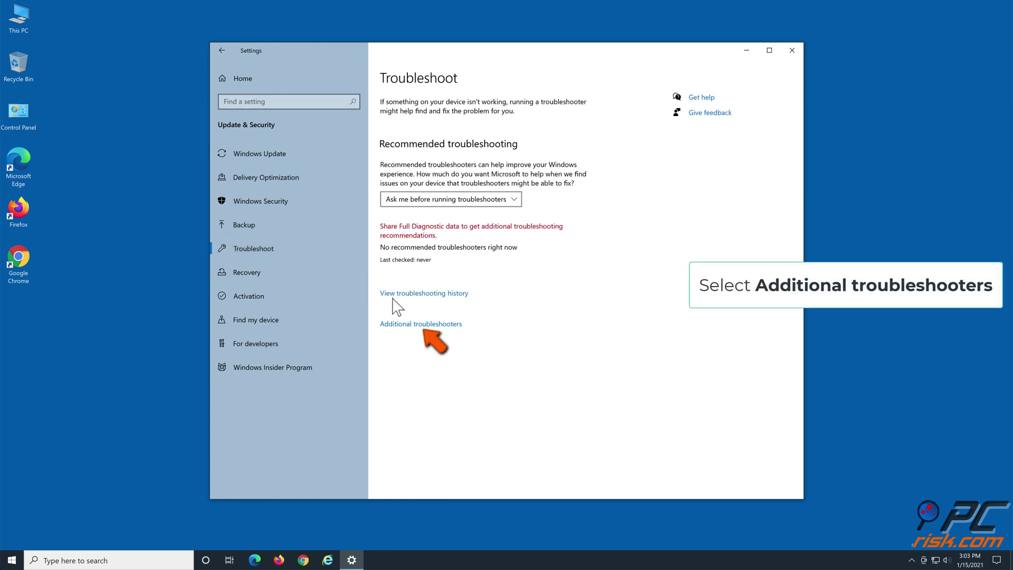
Step: Expand the Windows Store Apps entry in the Additional troubleshooters list
click(416, 326)
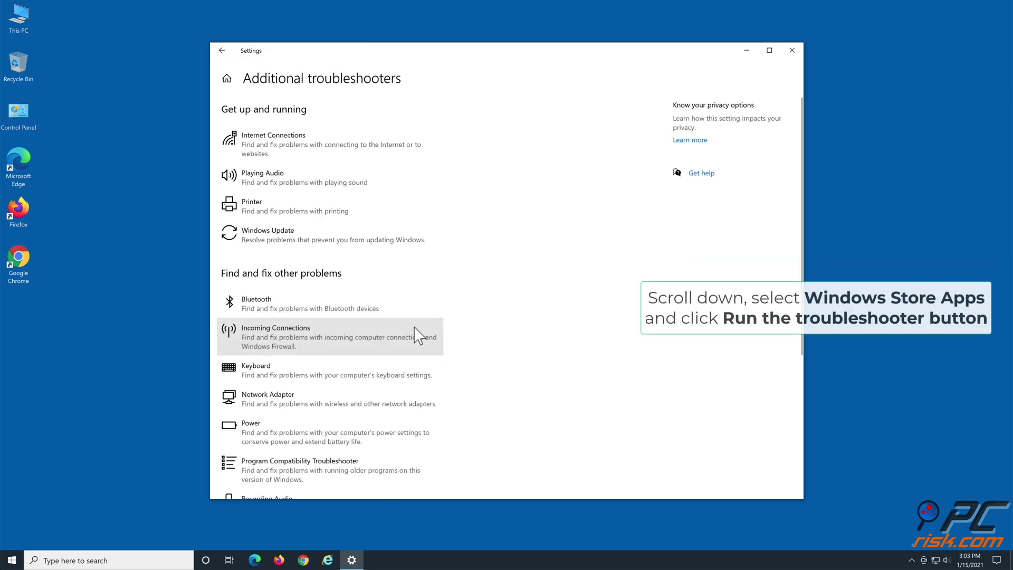
scroll(393, 333, down, 5)
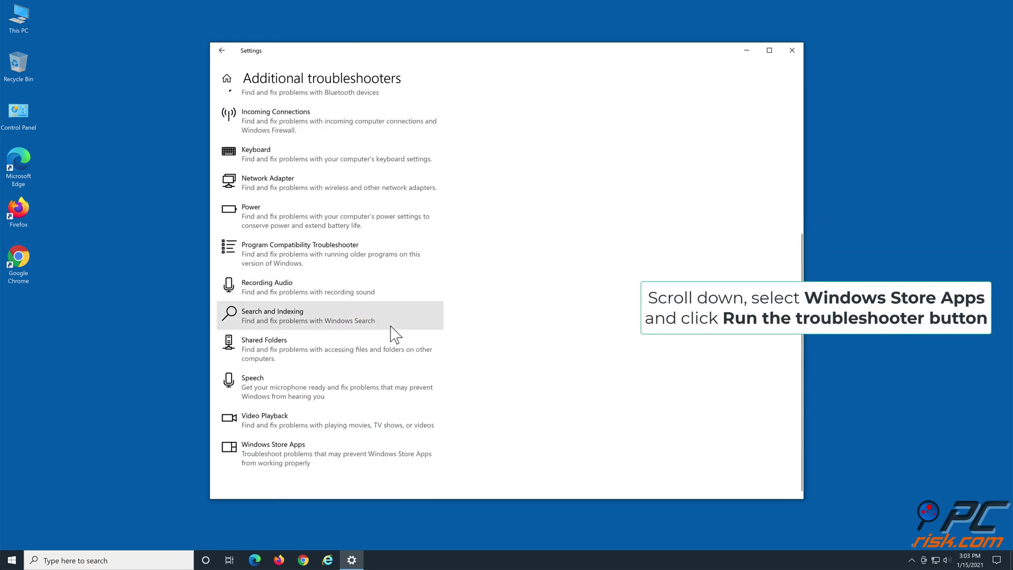
click(347, 460)
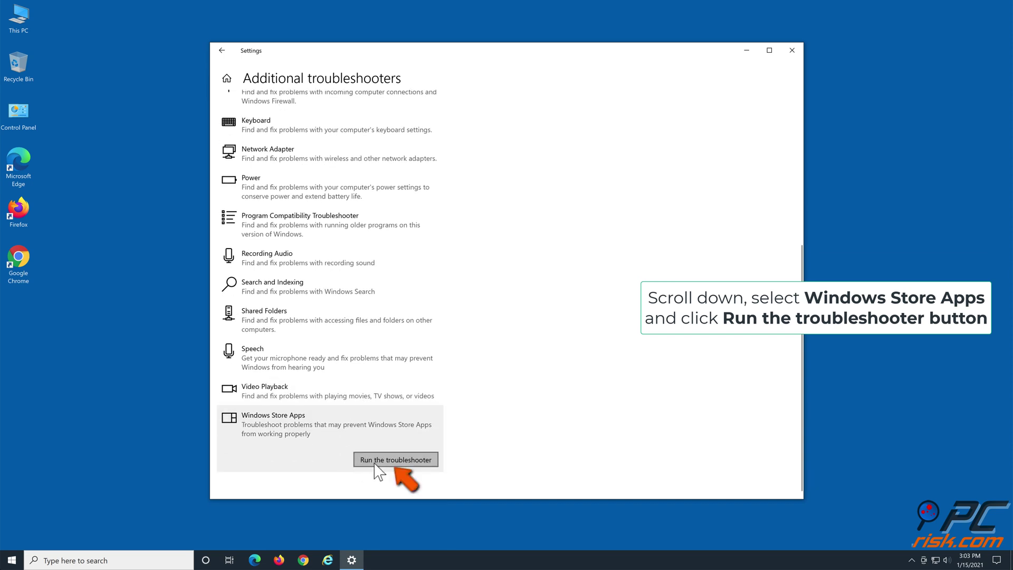
Step: Run the Windows Store Apps troubleshooter with Enable UAC, then close it and Settings
click(390, 464)
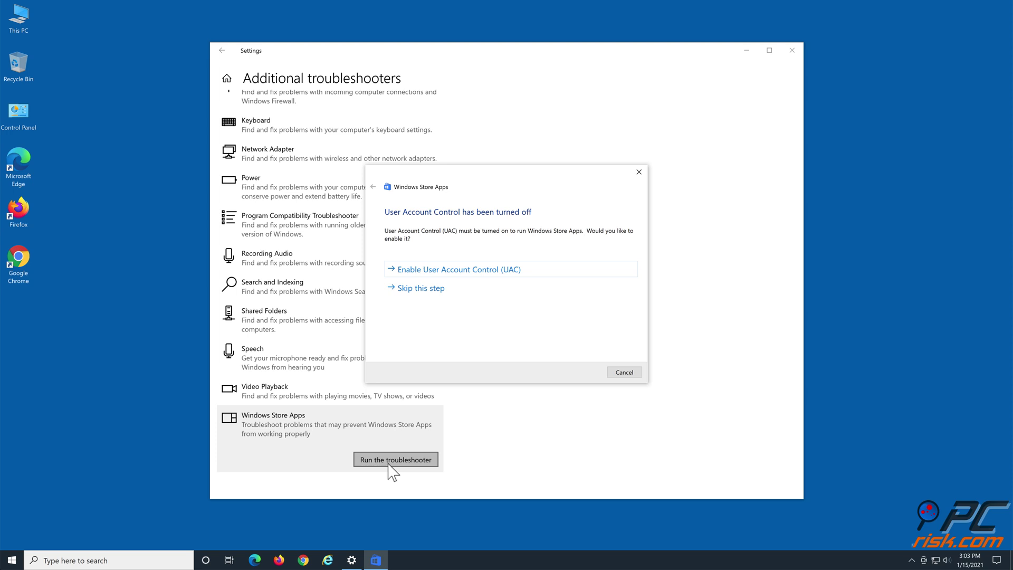
click(477, 272)
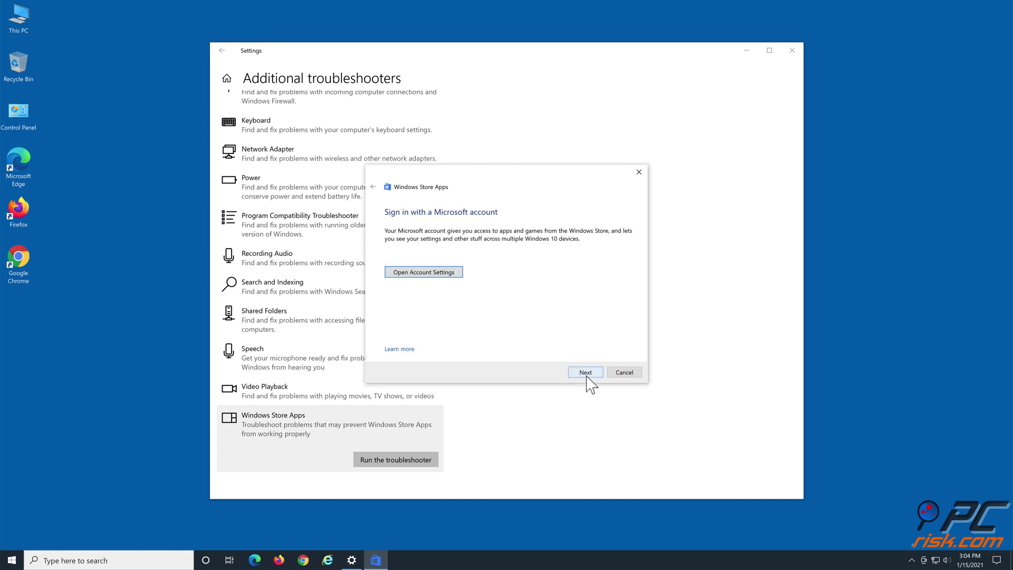
click(587, 373)
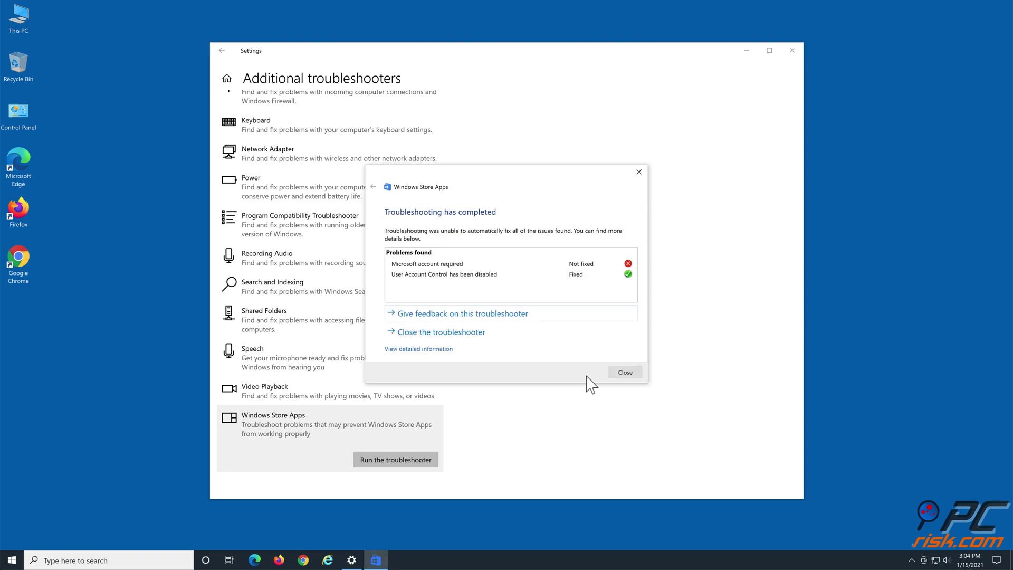
click(616, 373)
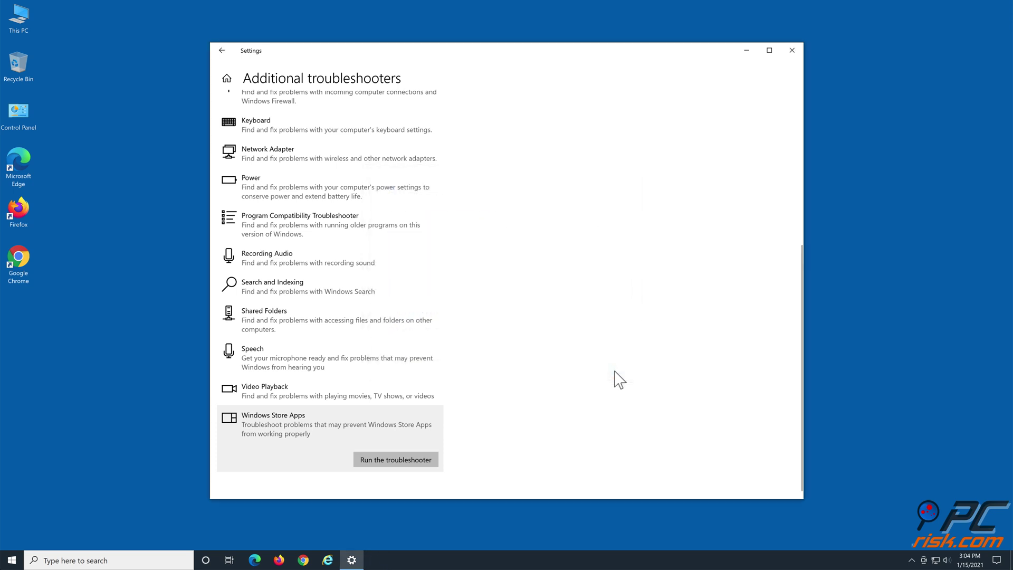
click(792, 50)
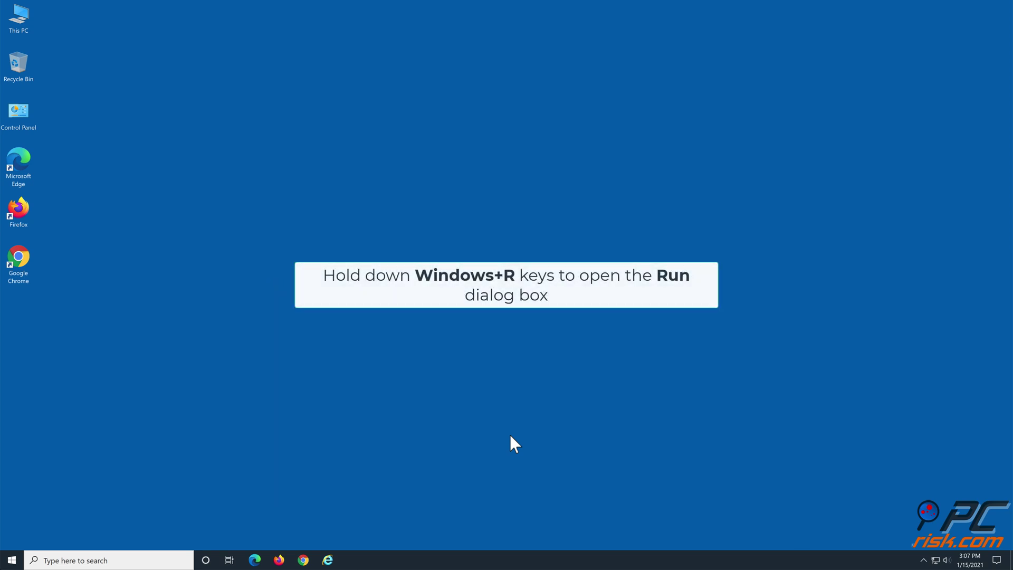
Step: Open the Win+R Run box with powershell entered
key(super+r)
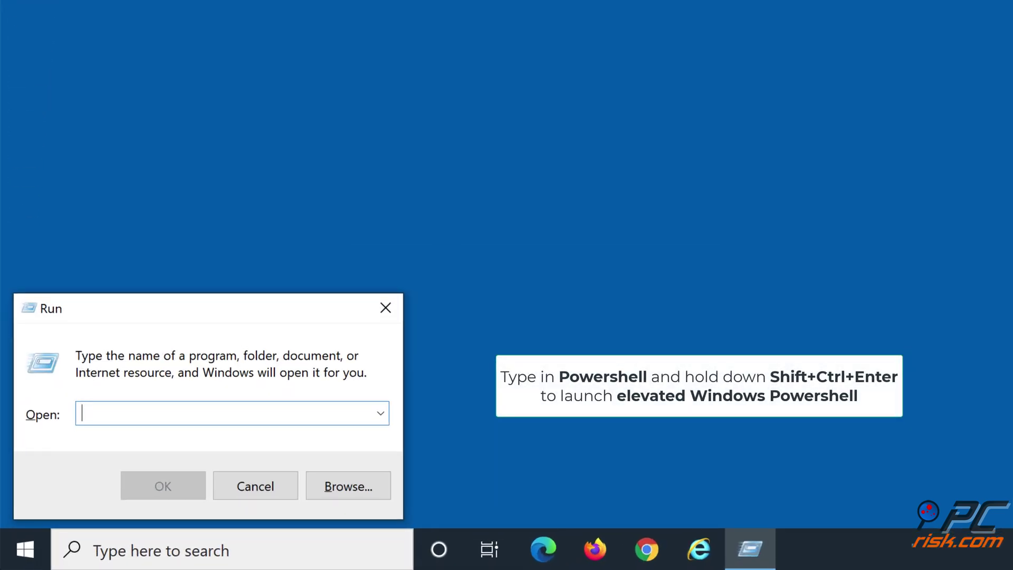
text(powershe)
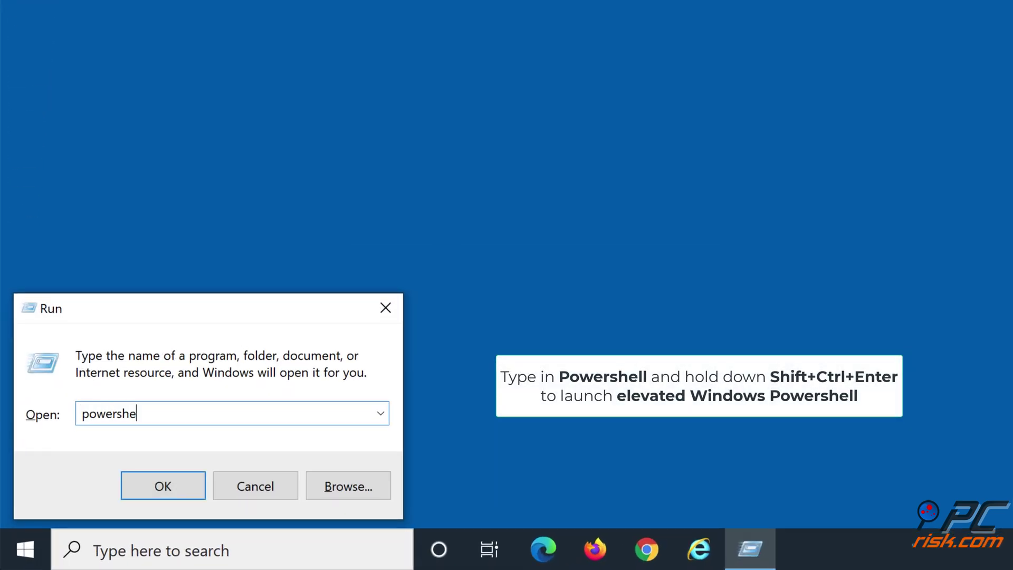
text(ll)
Step: In elevated PowerShell, re-register Microsoft.Windows.Photos for all users via Add-AppxPackage, then close it
key(ctrl+shift+Return)
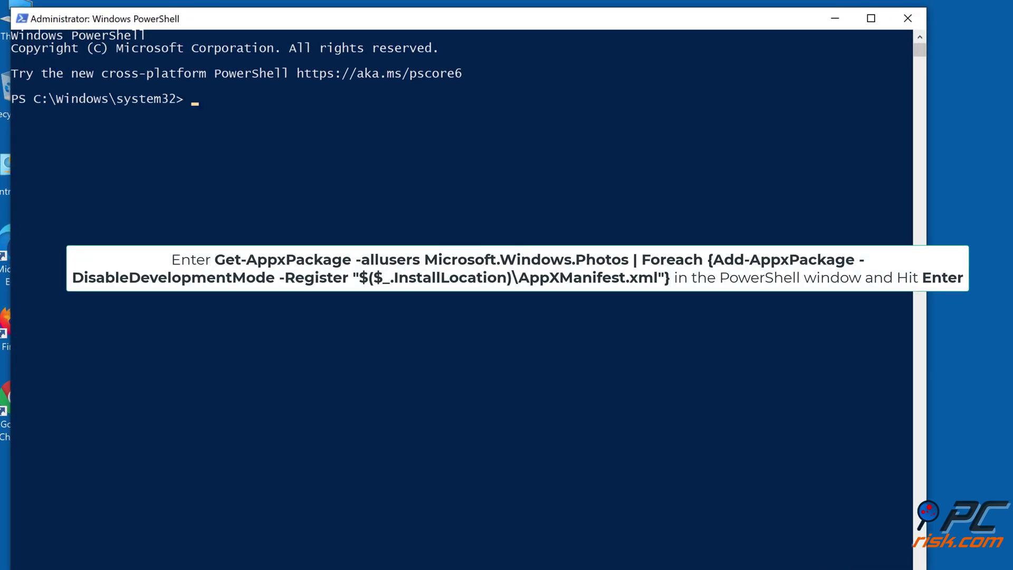
text(Get-AppxPackage -allusers Microsoft.Windows.Photos | Foreach {Add-AppxPackage -DisableDevelopmentMode -Register "$($_.InstallLocation)\AppXManifest.xml"})
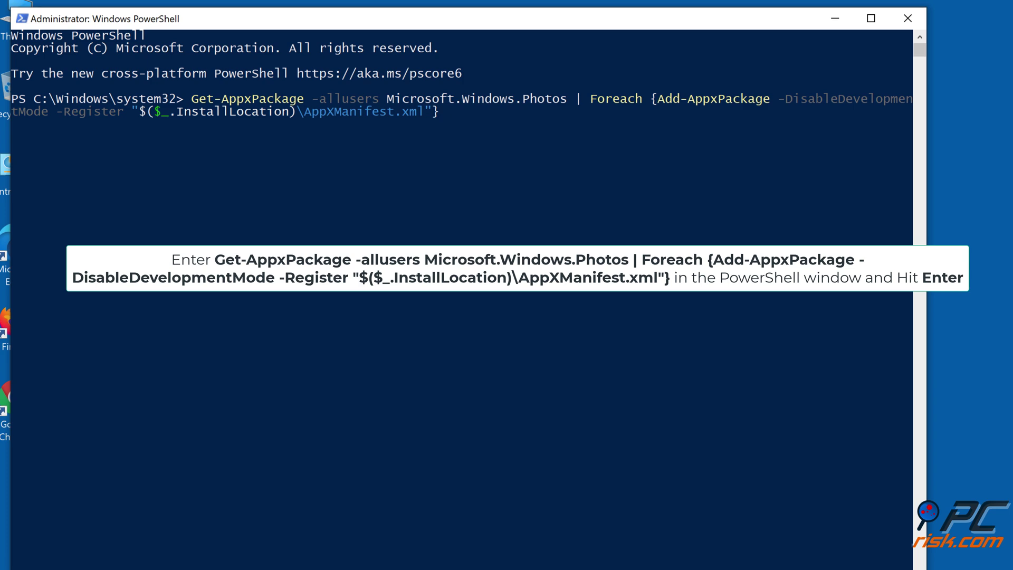
key(Return)
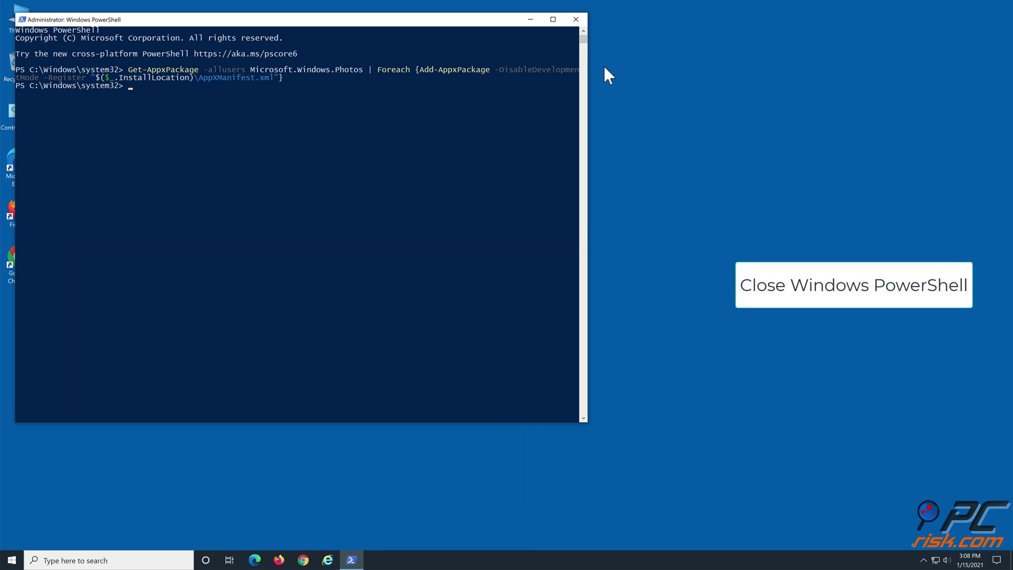
click(577, 20)
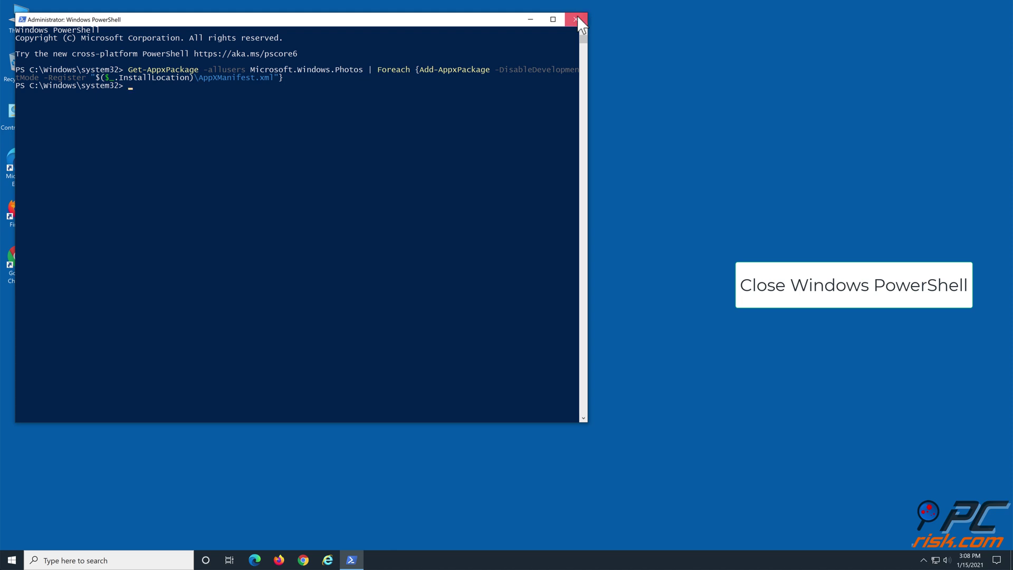